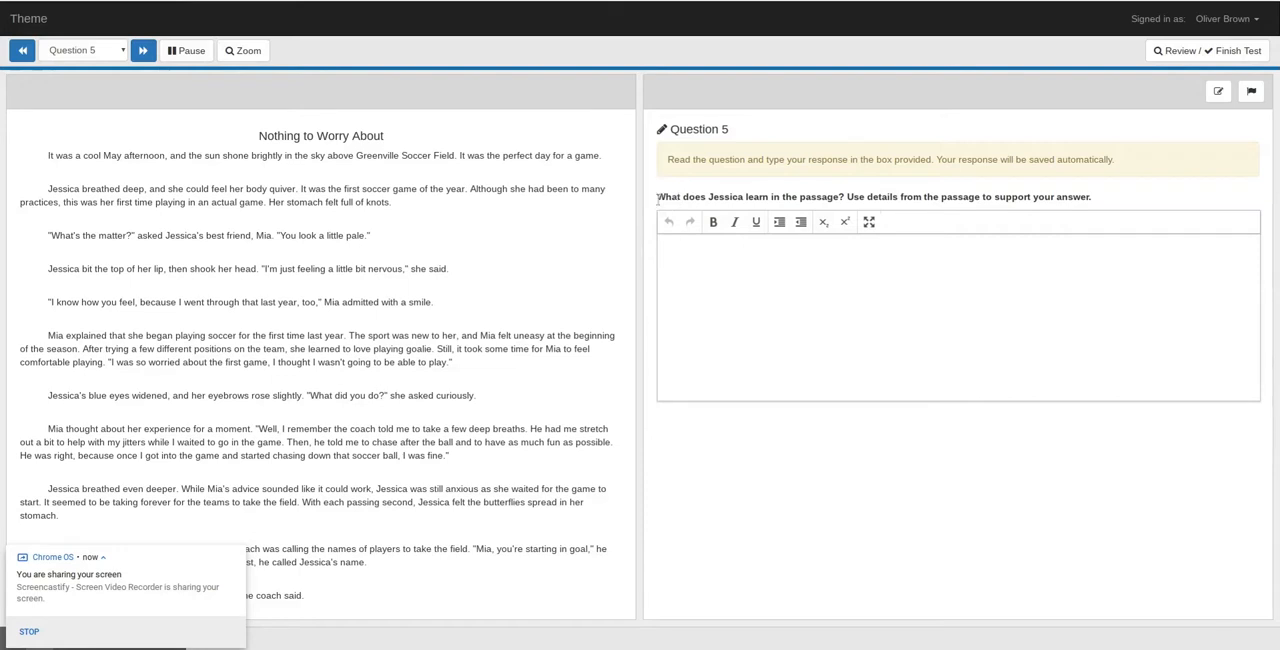
- Switch from the test's Question 5 to the item editor and choose Multiple Choice / Selected Response (one correct) as the item type
drag(657, 198, 1091, 207)
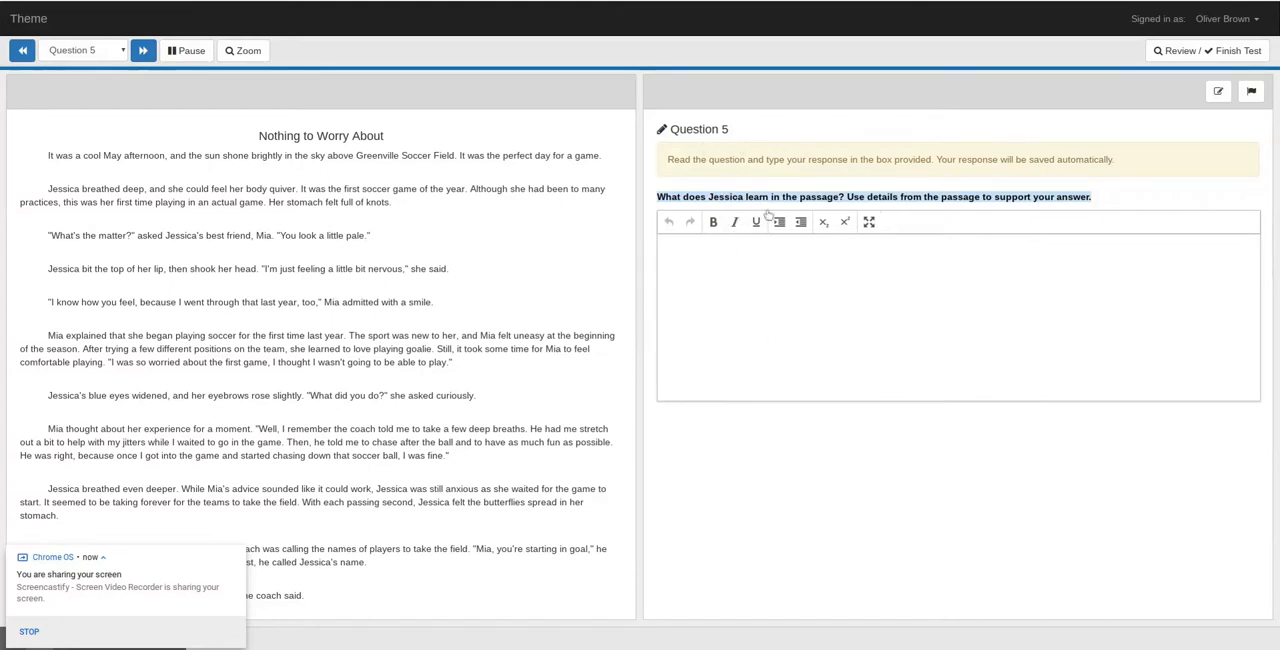
key(ctrl+Tab)
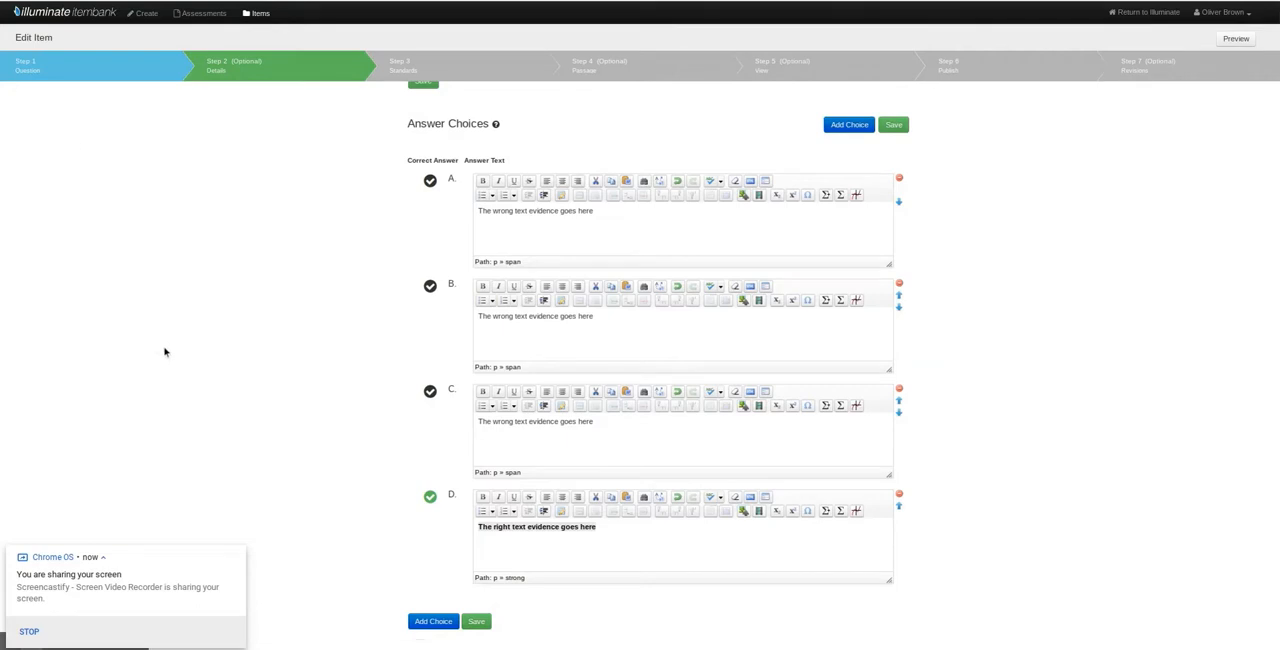
scroll(165, 349, up, 3)
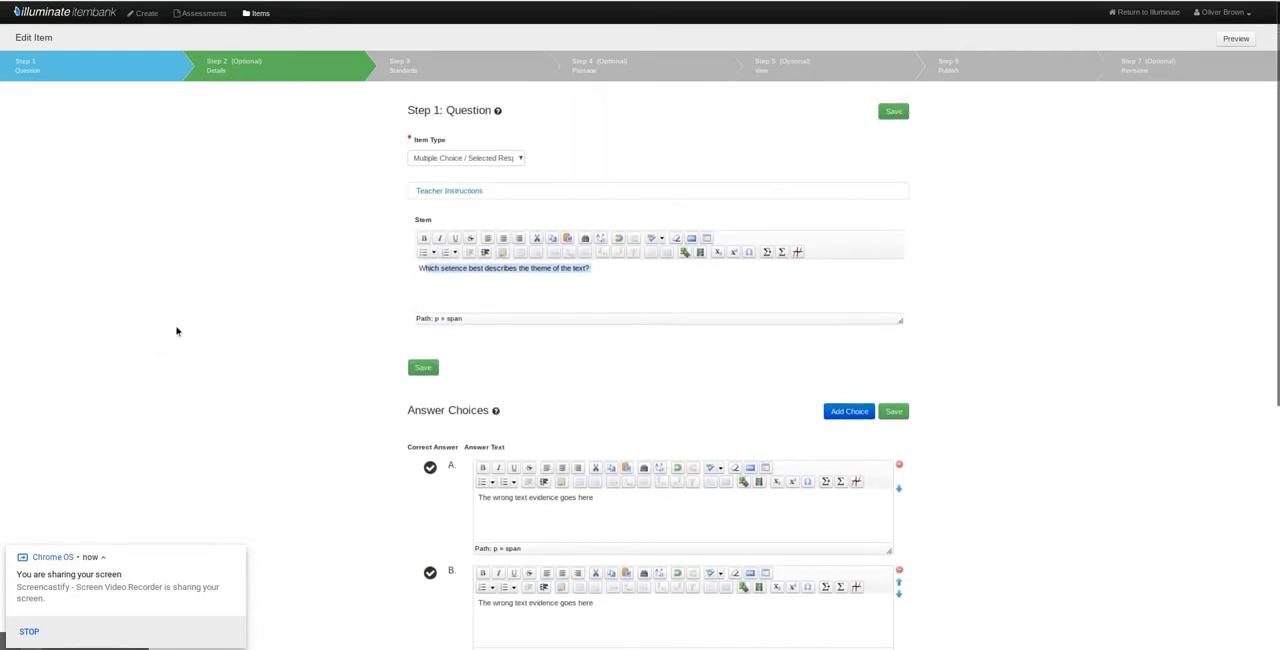
click(420, 160)
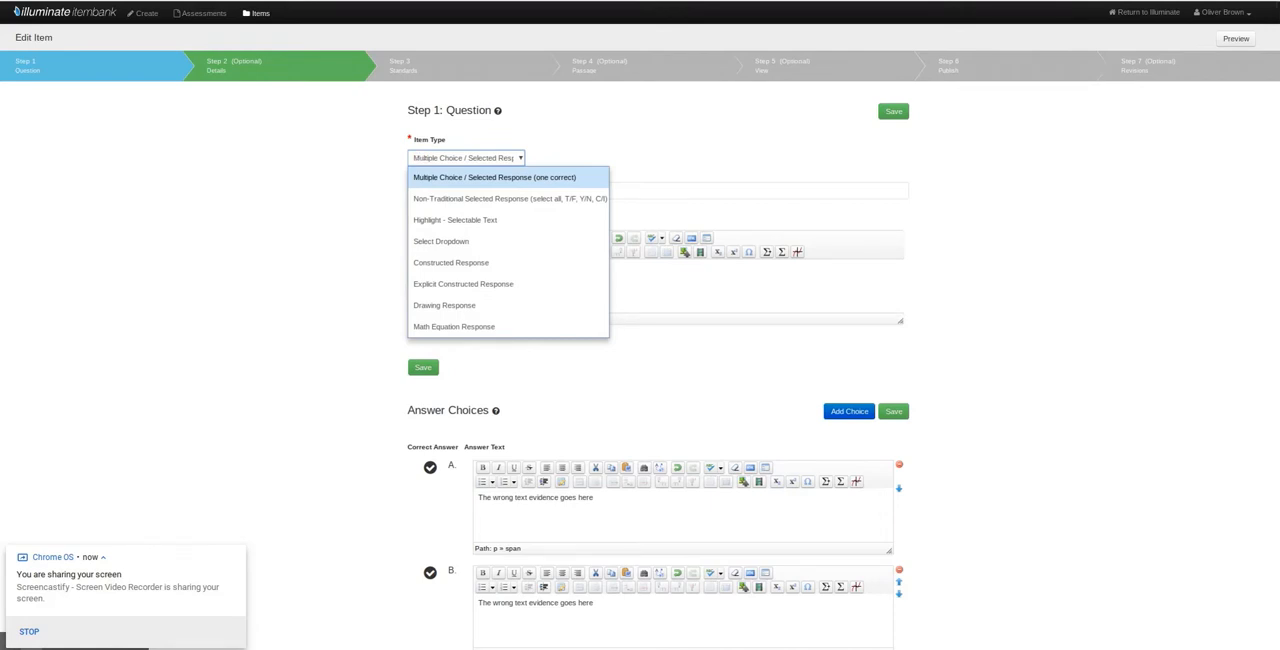
click(421, 160)
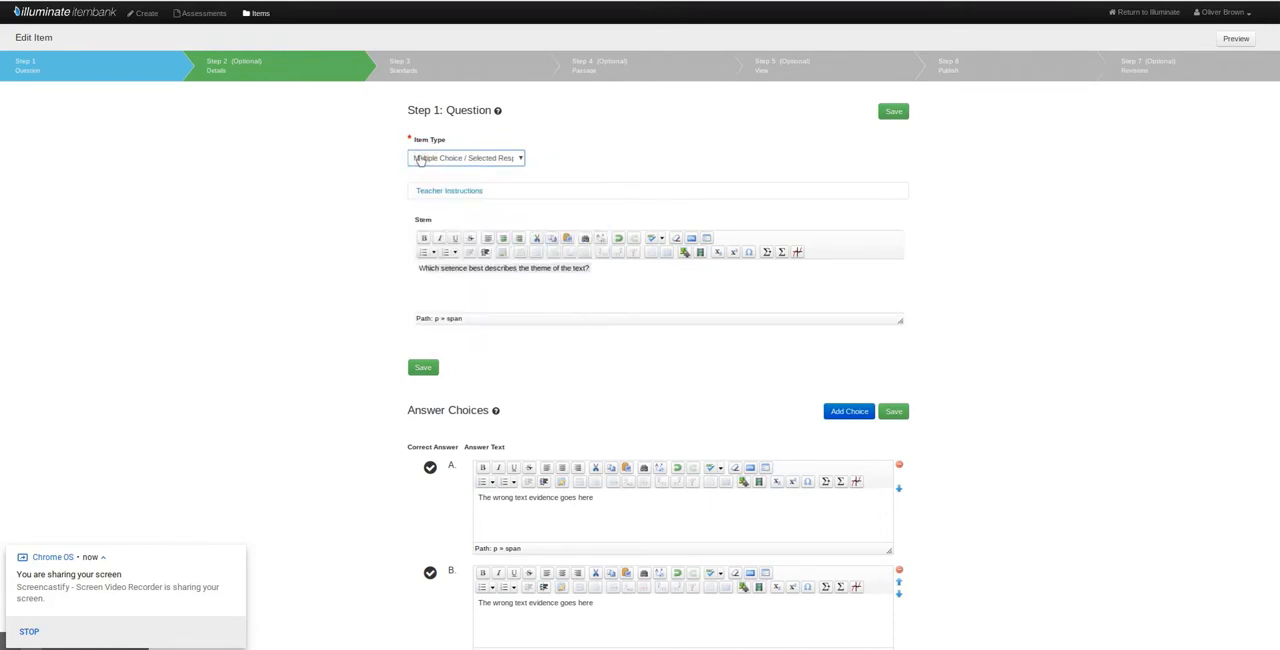
click(421, 160)
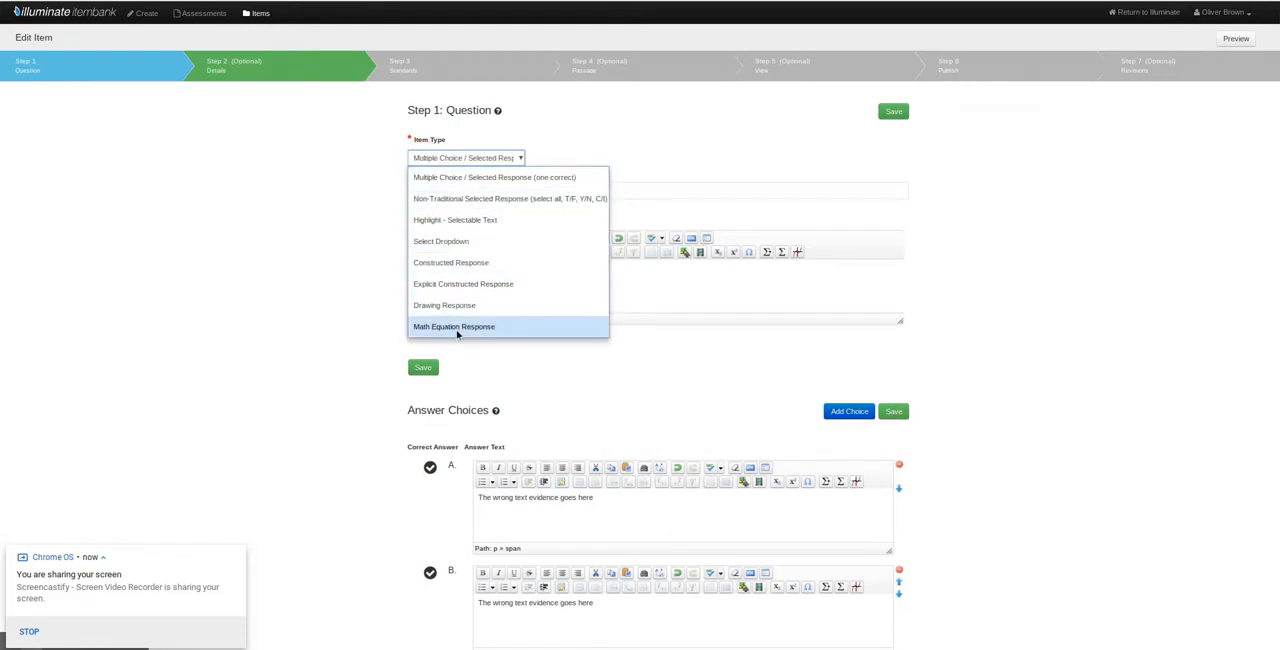
click(457, 177)
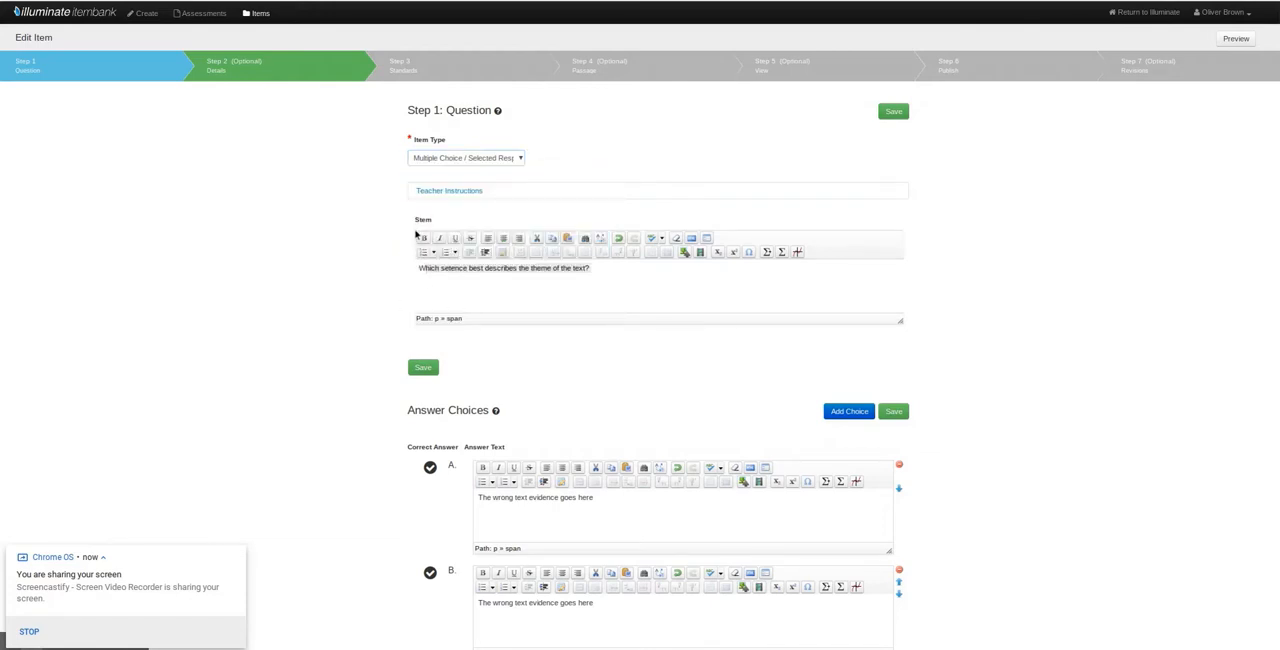
- Review the question stem and answer choices, and mark choice D, "The right text evidence goes here", as the correct answer
triple_click(424, 270)
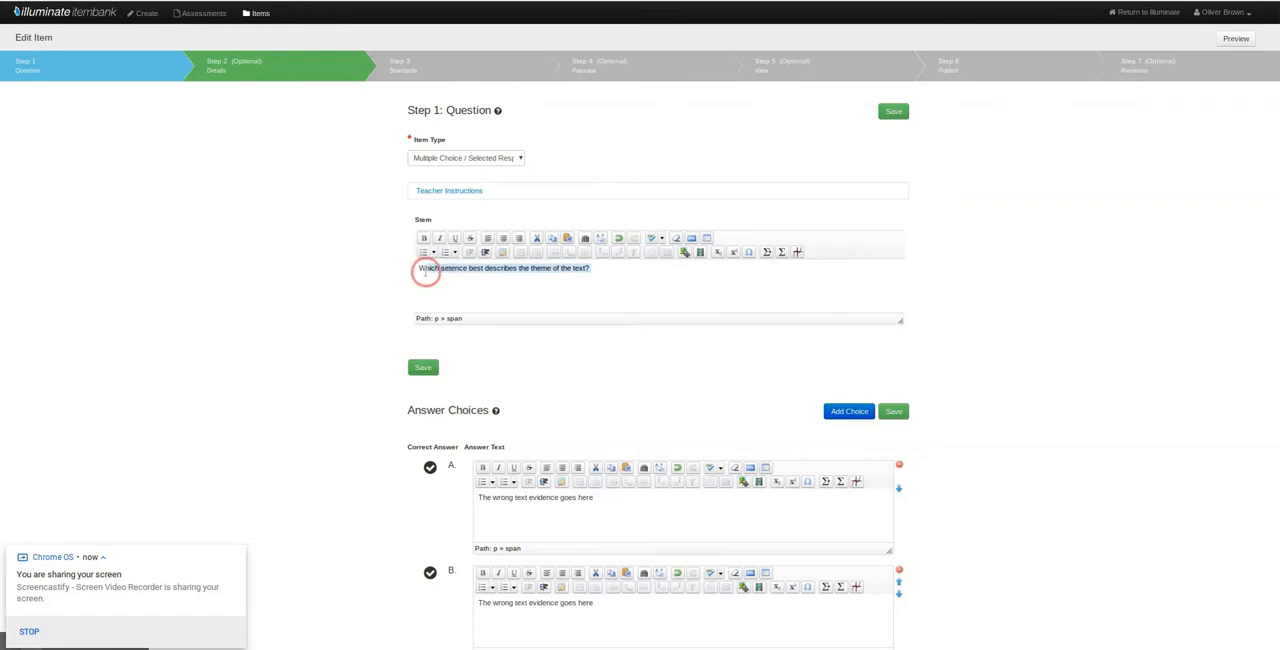
click(419, 269)
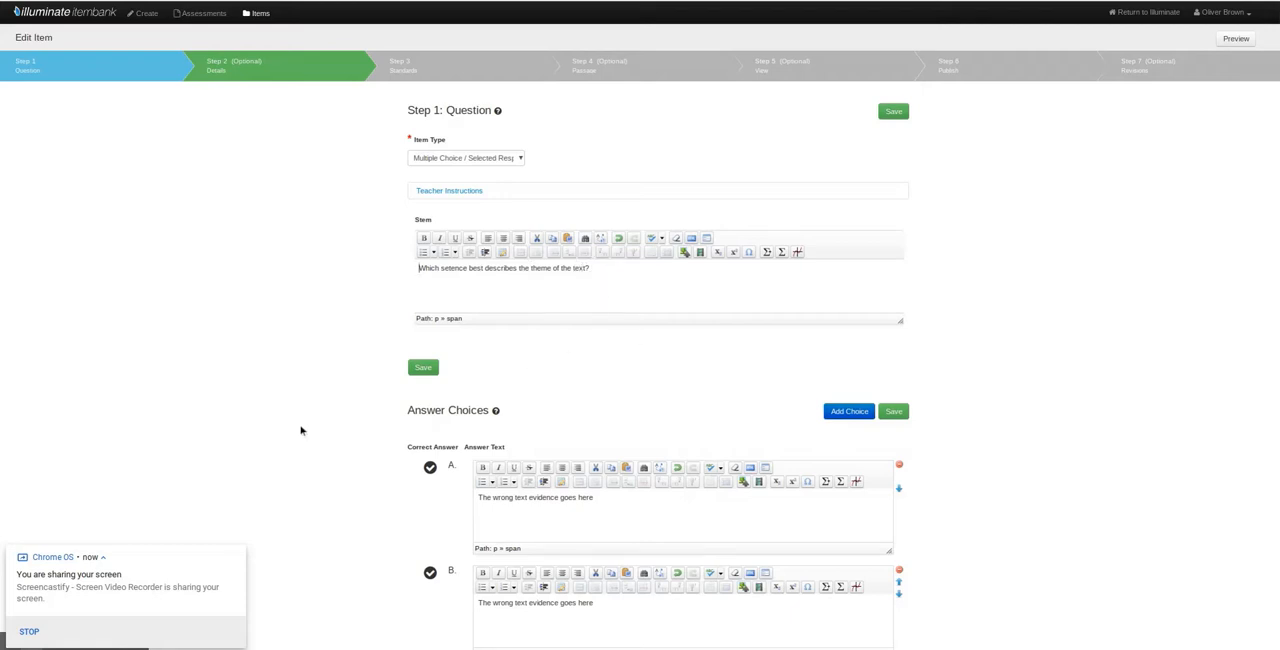
scroll(216, 370, down, 4)
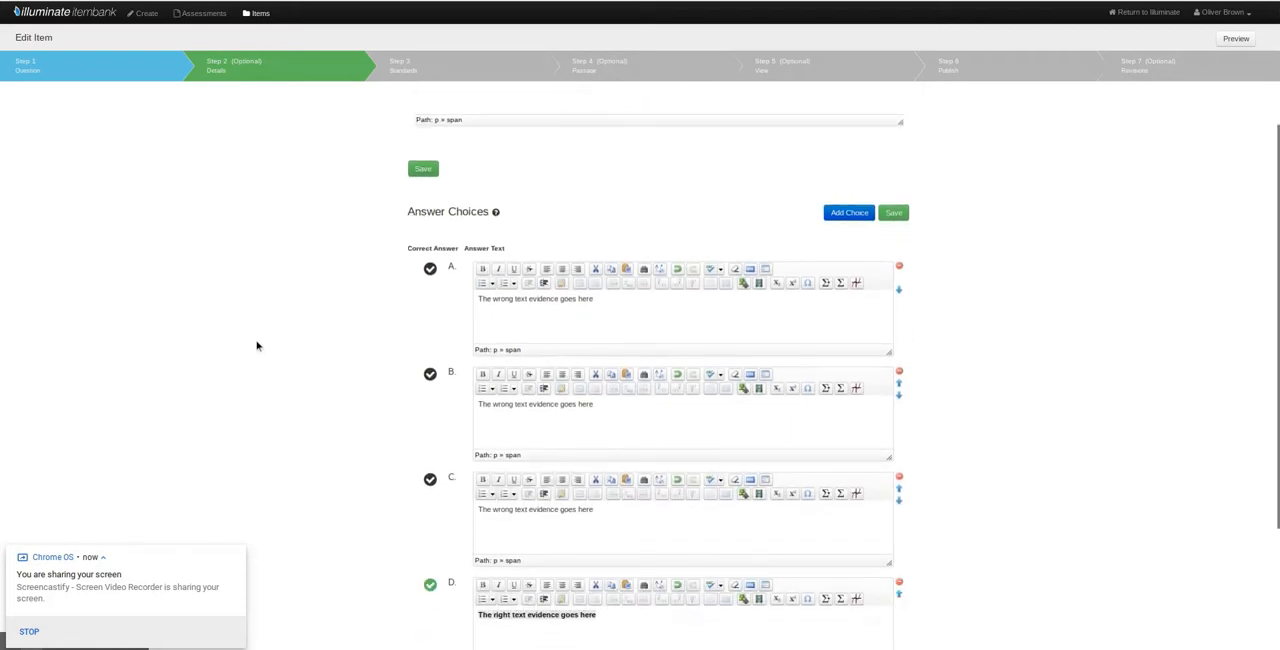
scroll(300, 330, down, 1)
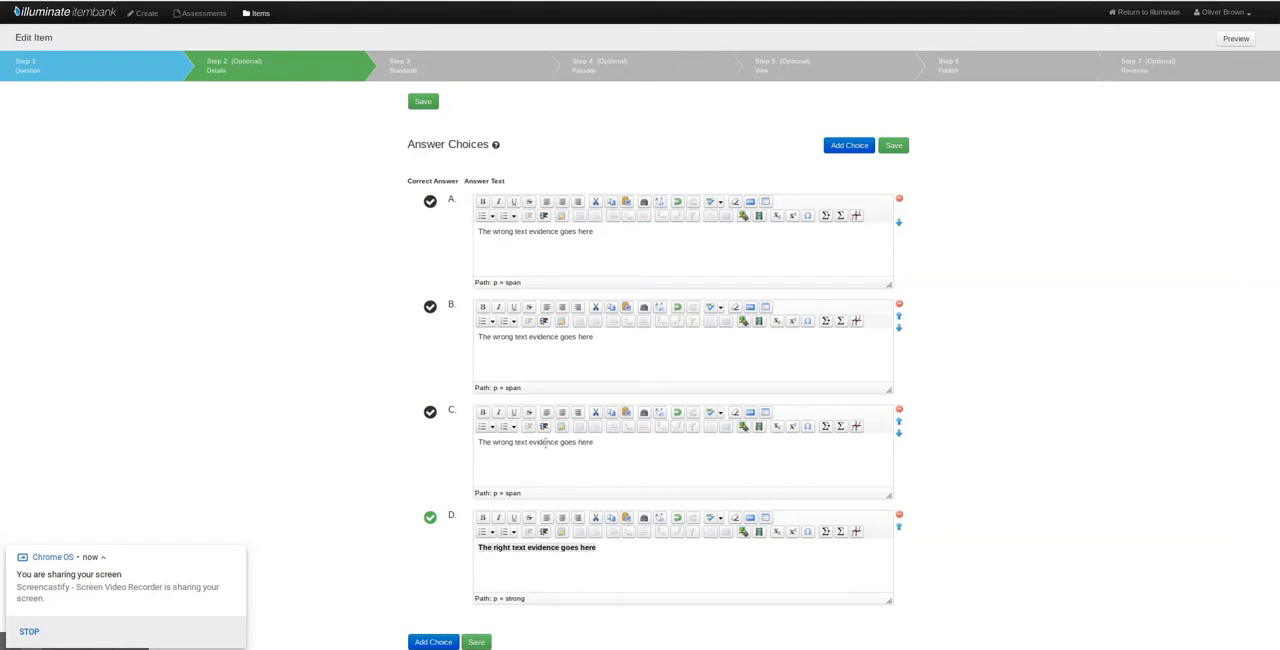
scroll(392, 537, down, 1)
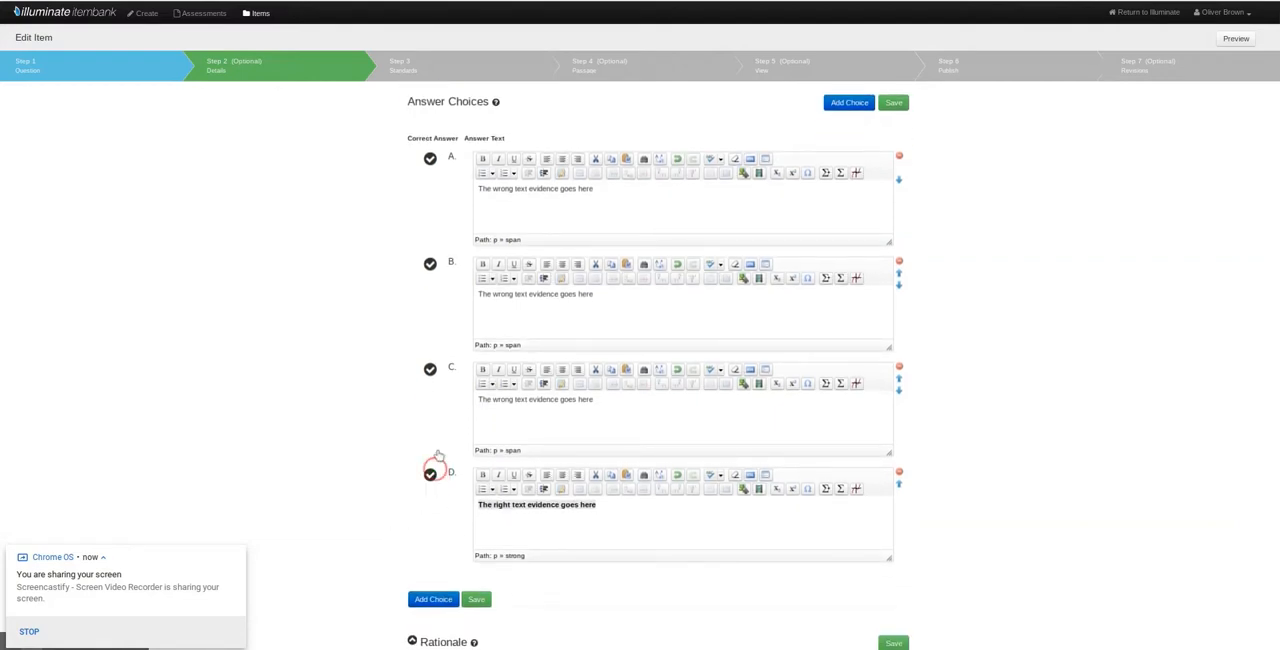
click(430, 370)
click(430, 475)
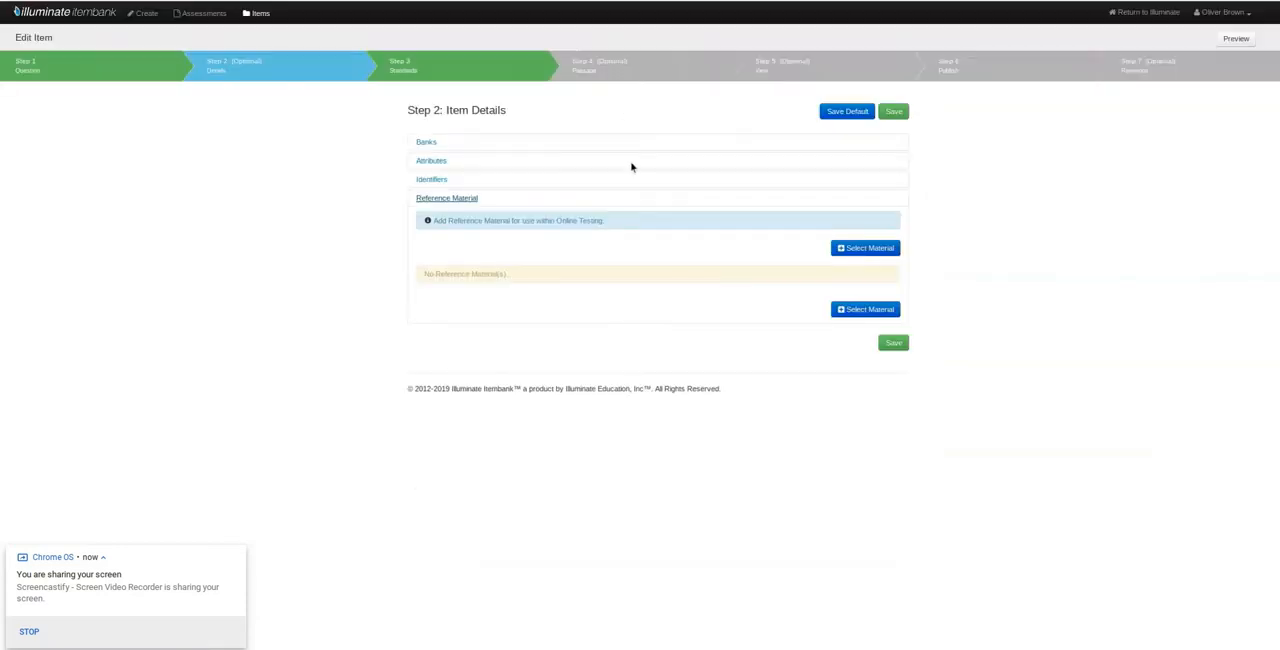
- Examine the item details under Banks, Attributes, Identifiers and Reference Material
click(427, 141)
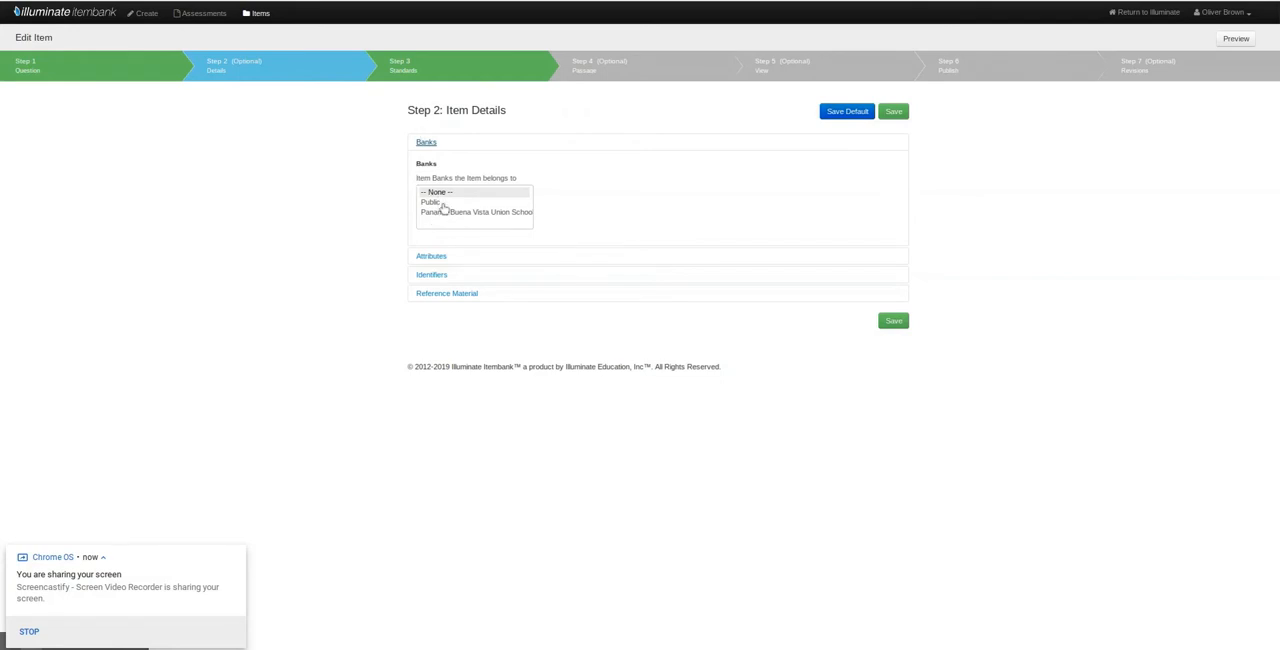
click(443, 257)
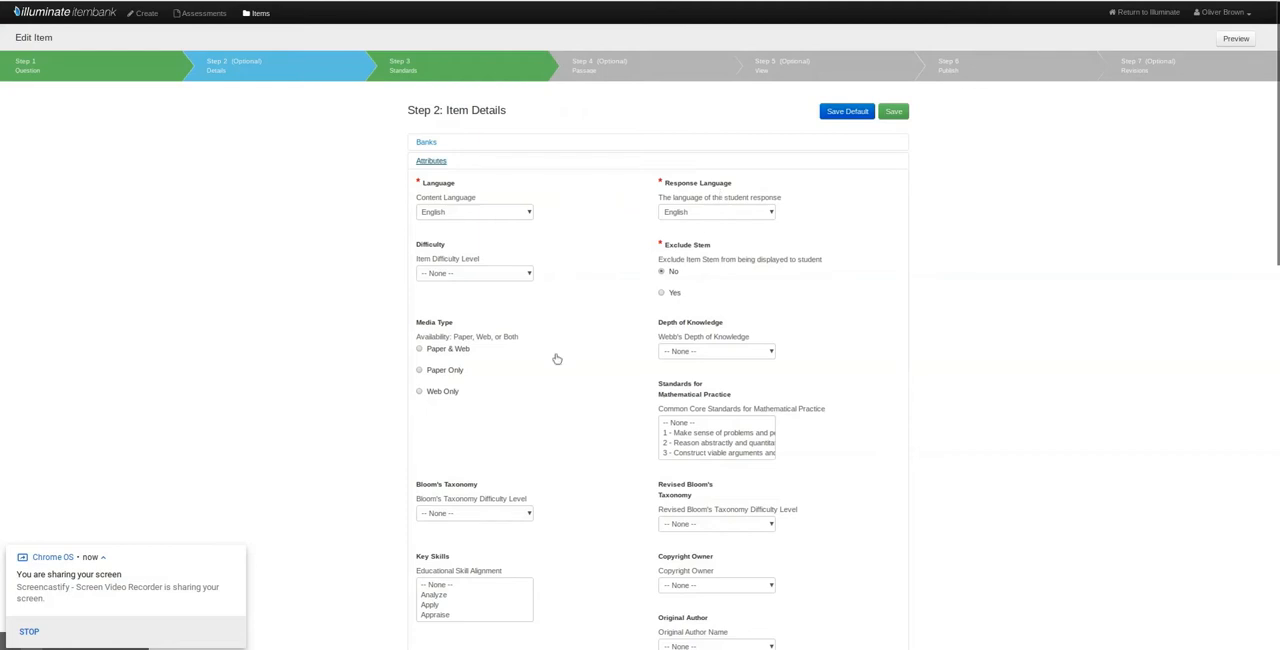
scroll(565, 333, down, 2)
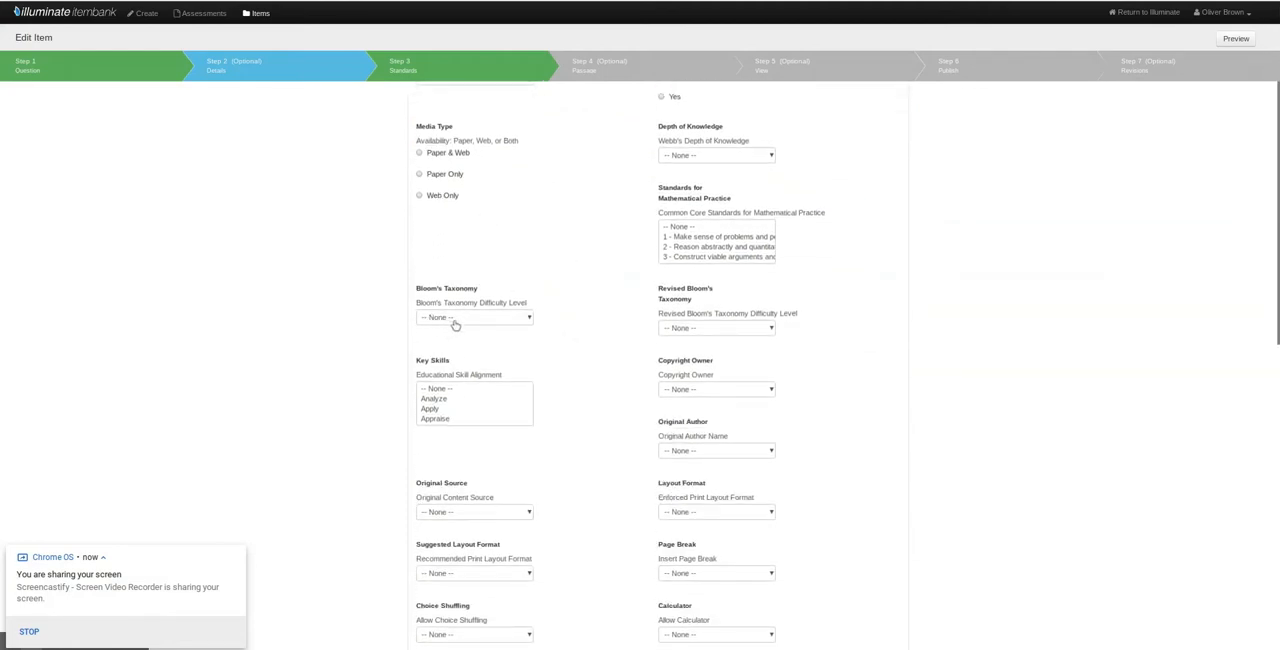
scroll(560, 405, down, 1)
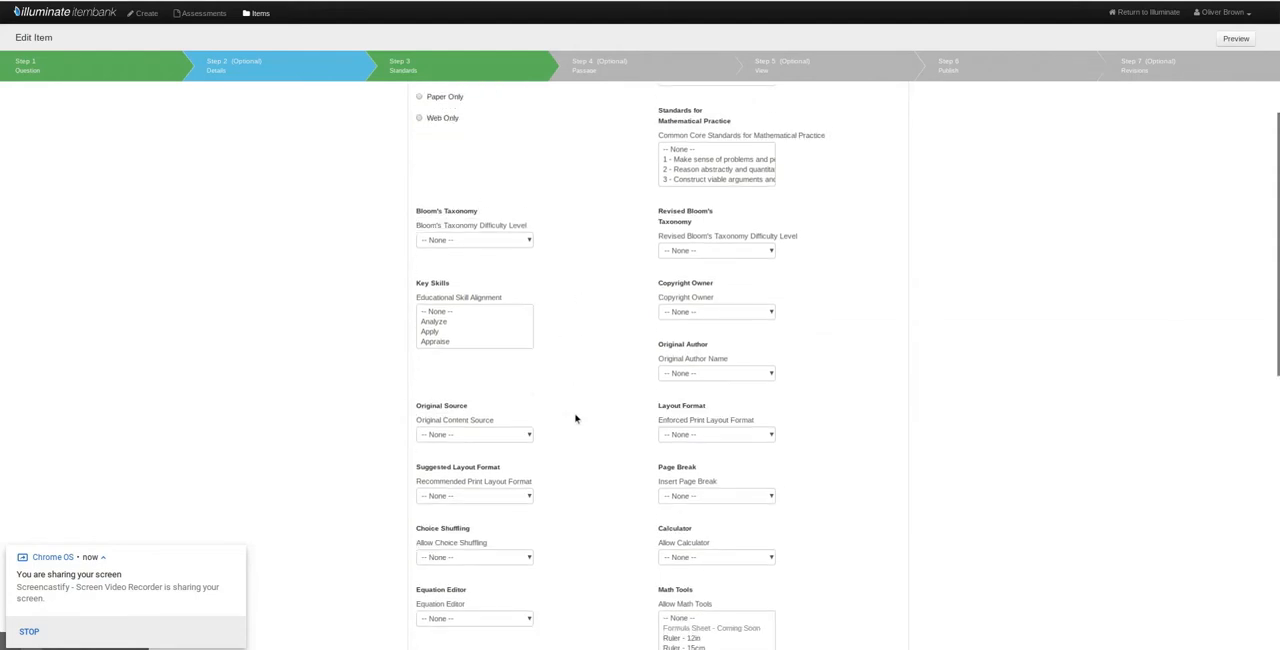
scroll(588, 418, down, 1)
scroll(588, 418, down, 3)
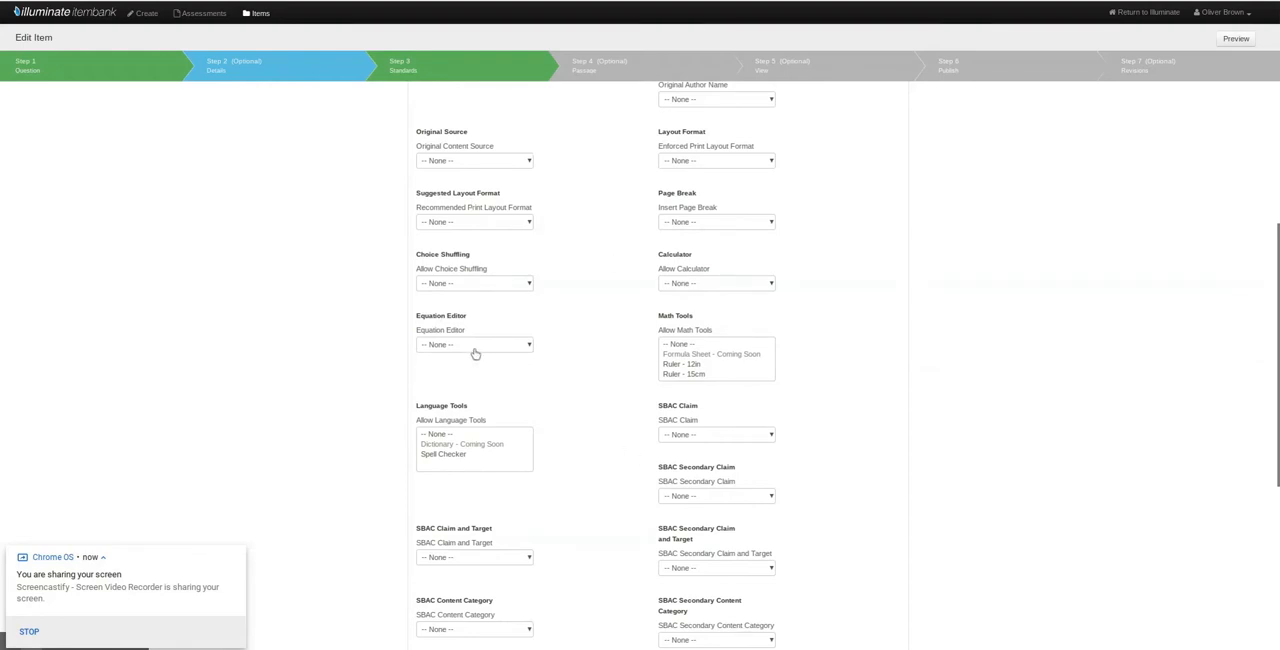
click(452, 346)
click(452, 346)
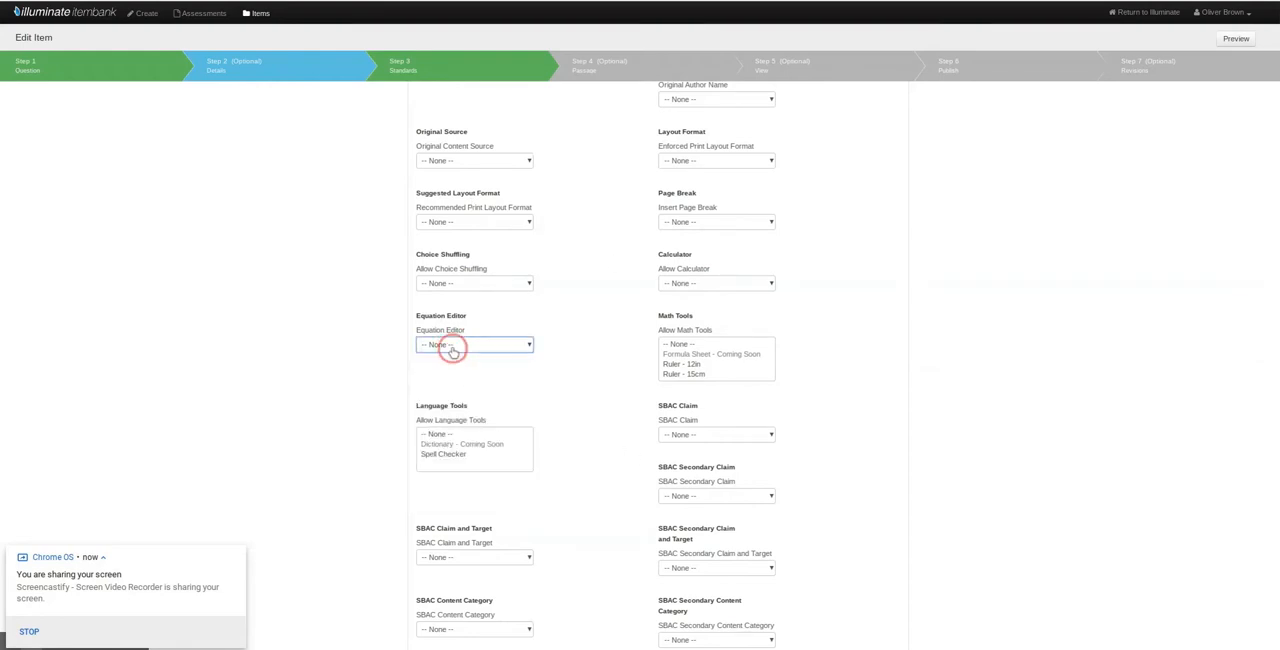
scroll(596, 425, down, 5)
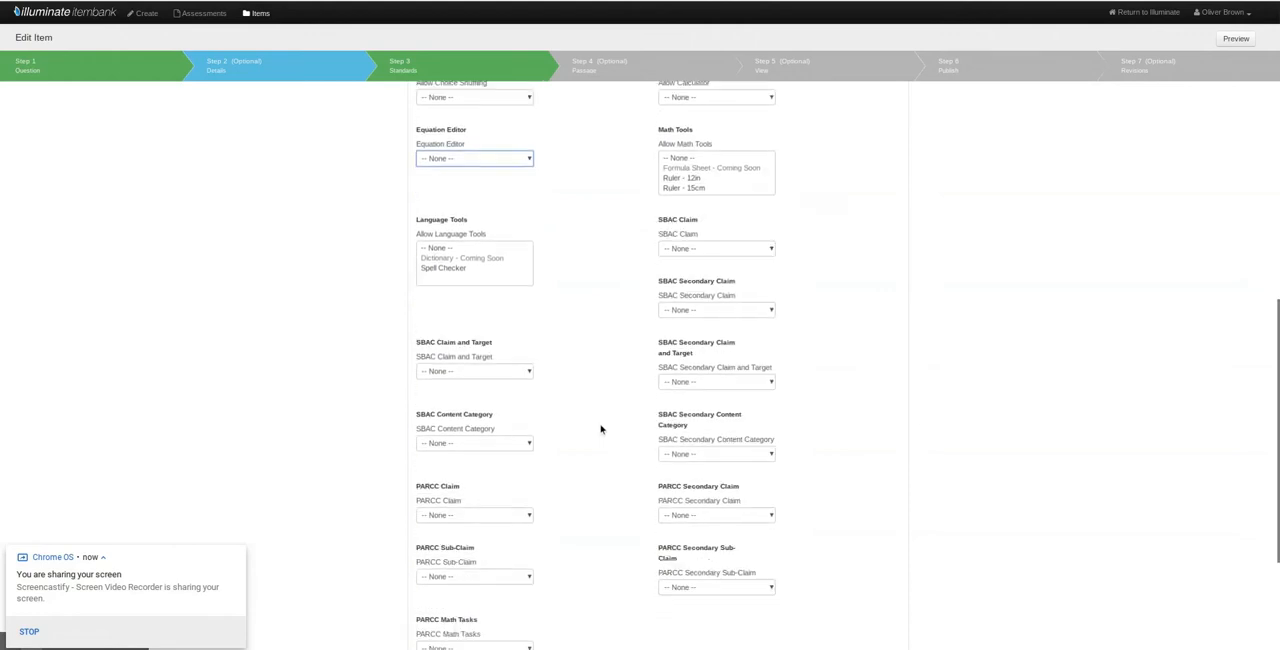
scroll(601, 429, down, 2)
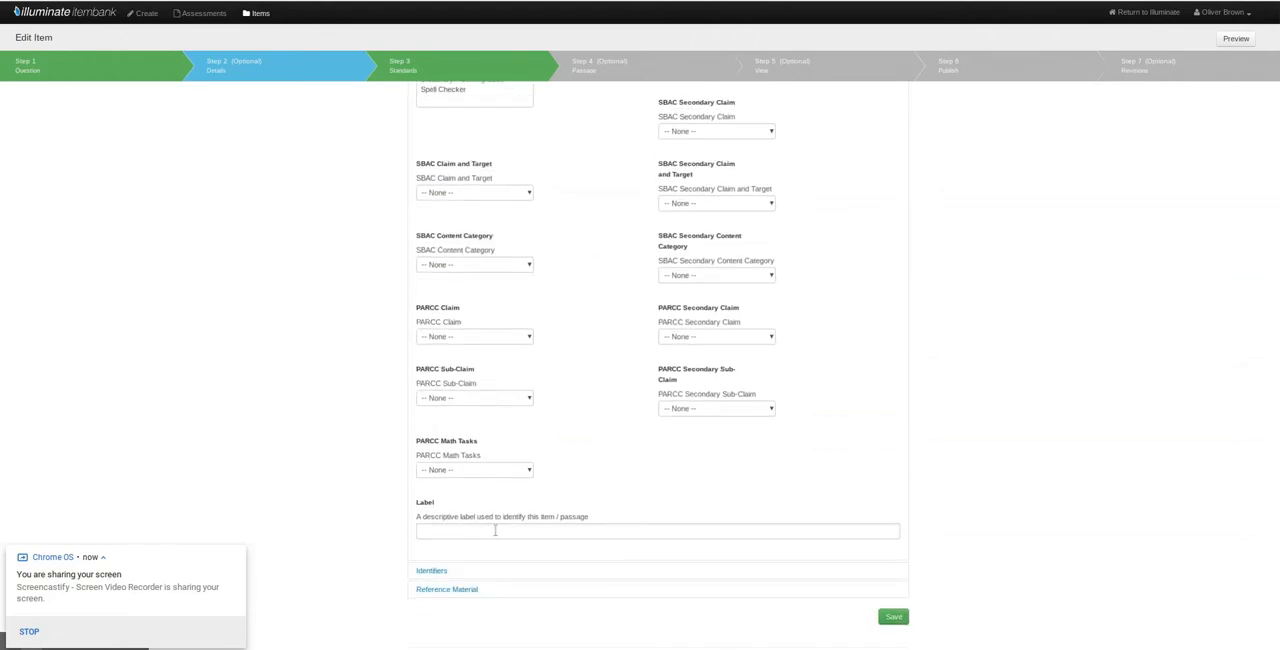
scroll(570, 473, up, 1)
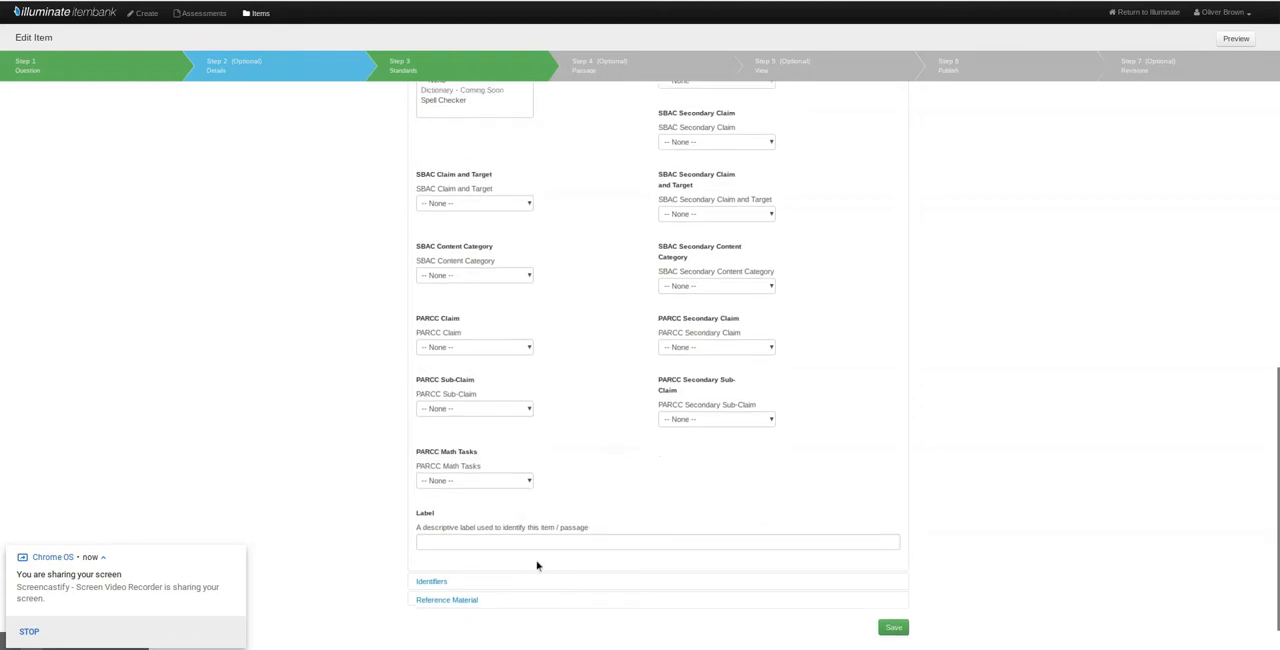
scroll(490, 520, down, 1)
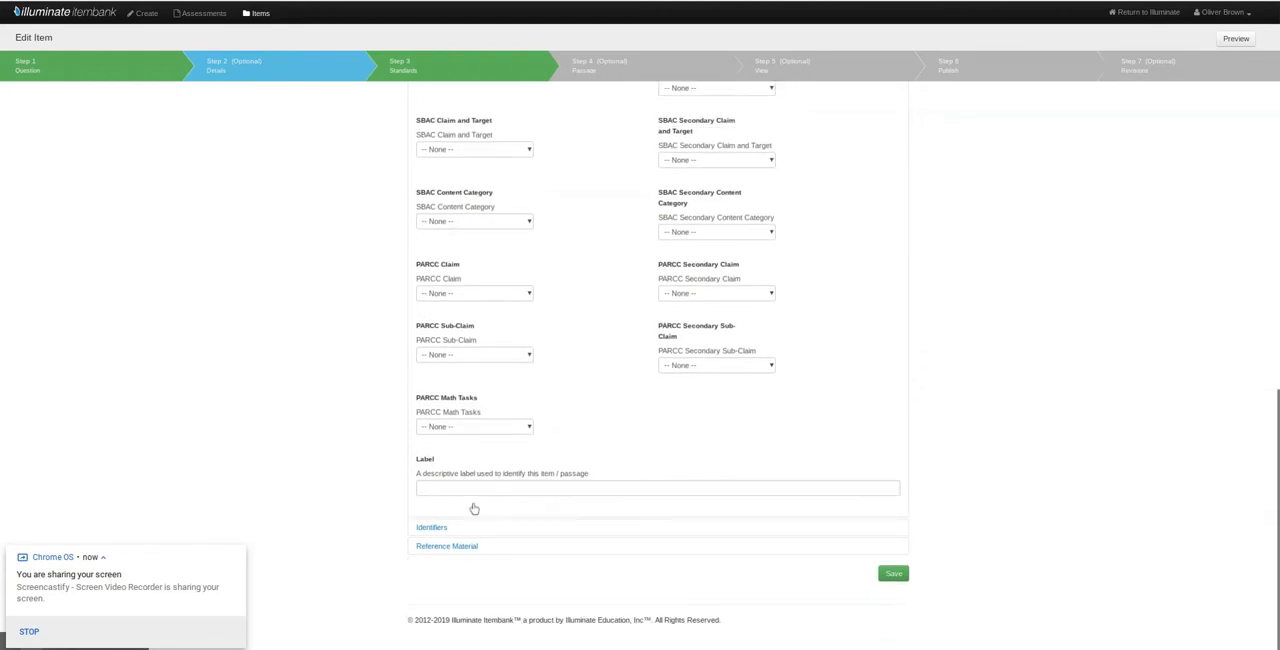
click(430, 529)
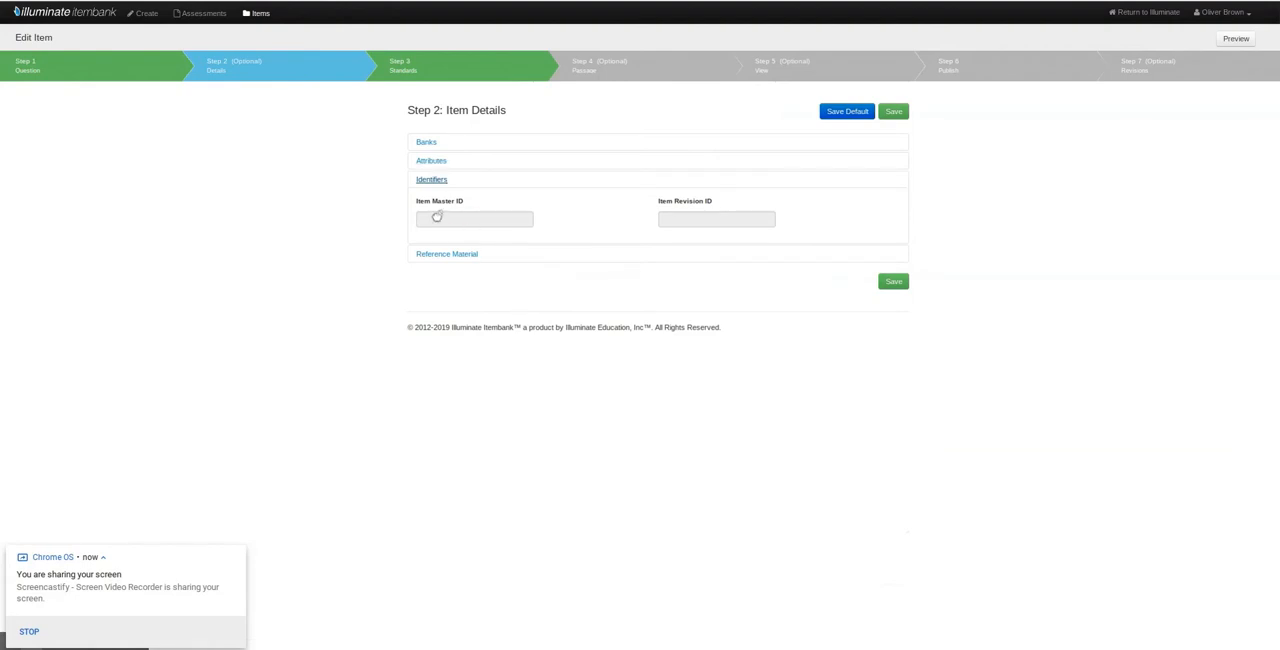
click(460, 254)
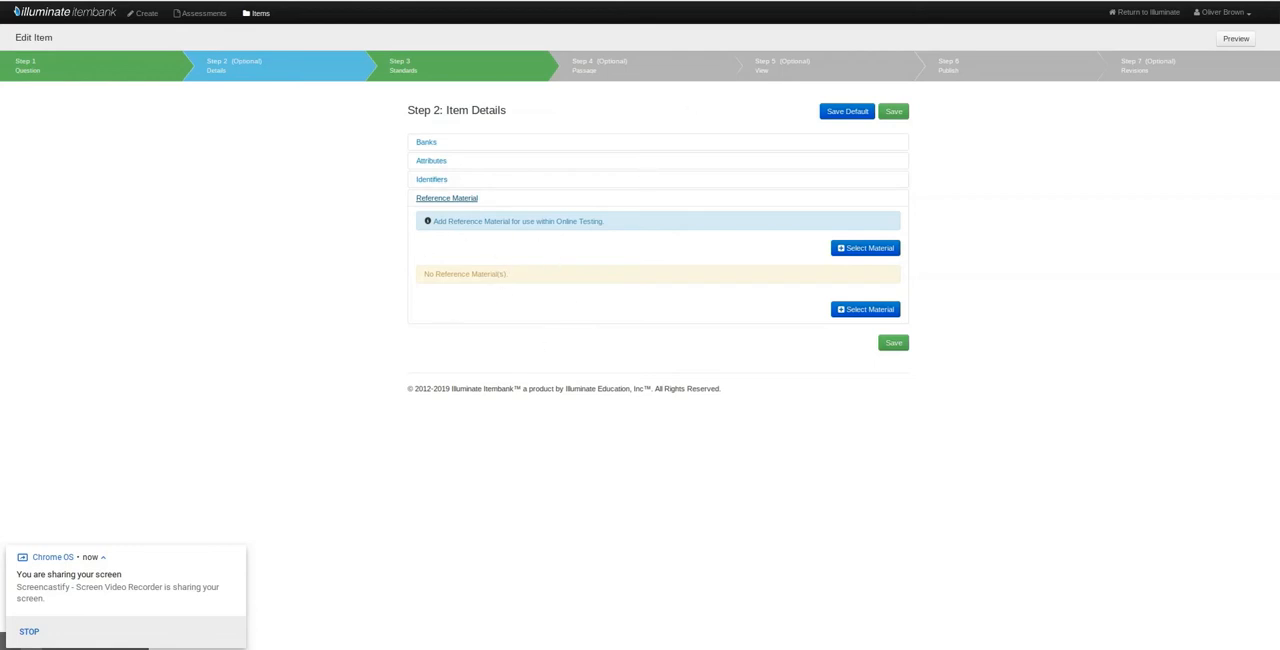
- Open the item's linked standards and examine the linked Grade 4 theme standard, the standards search filters and the standards tree
click(404, 66)
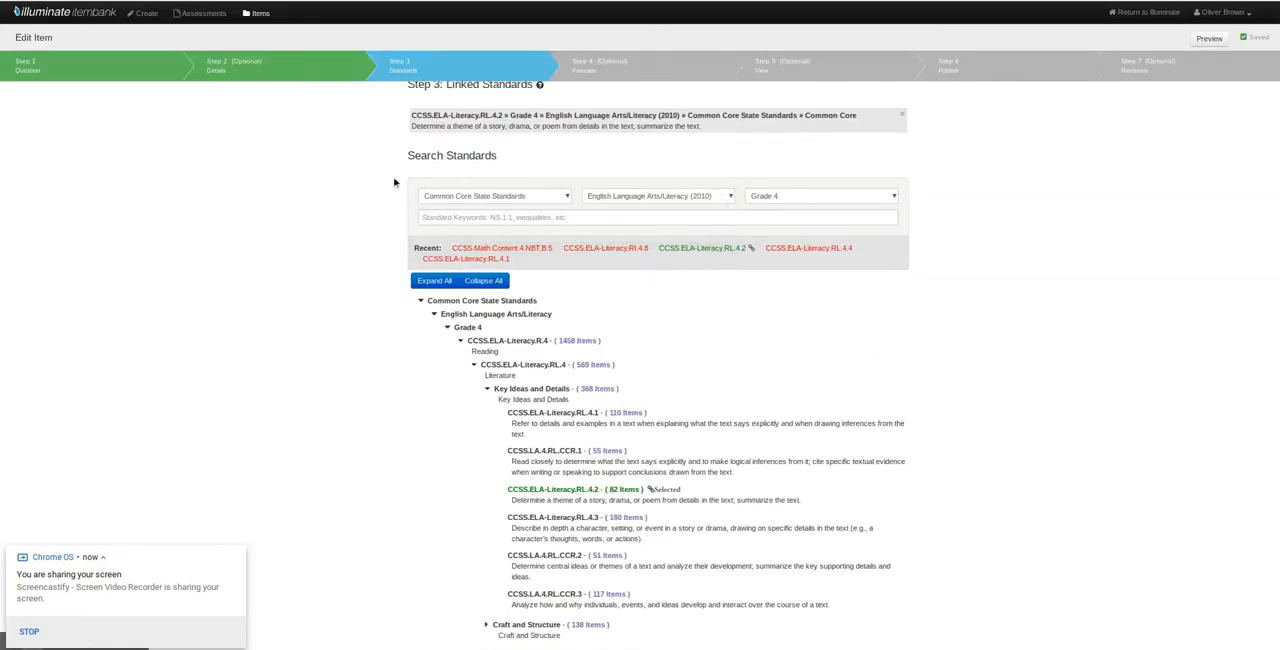
scroll(415, 348, up, 1)
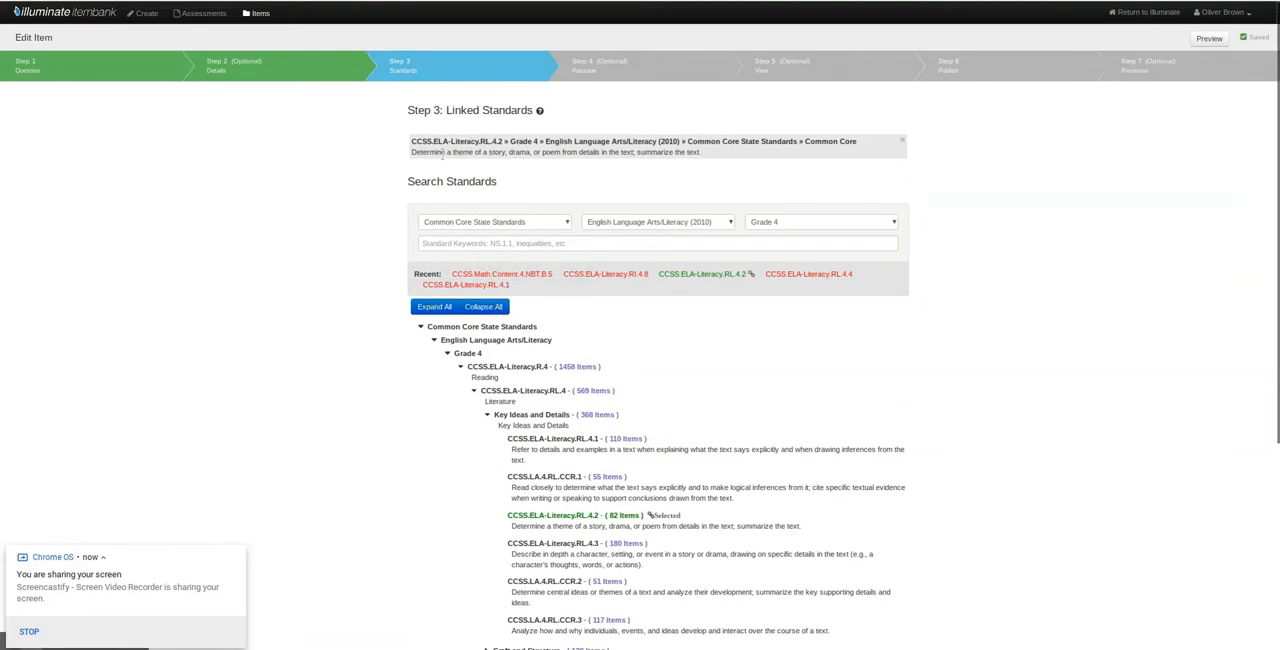
scroll(560, 375, down, 2)
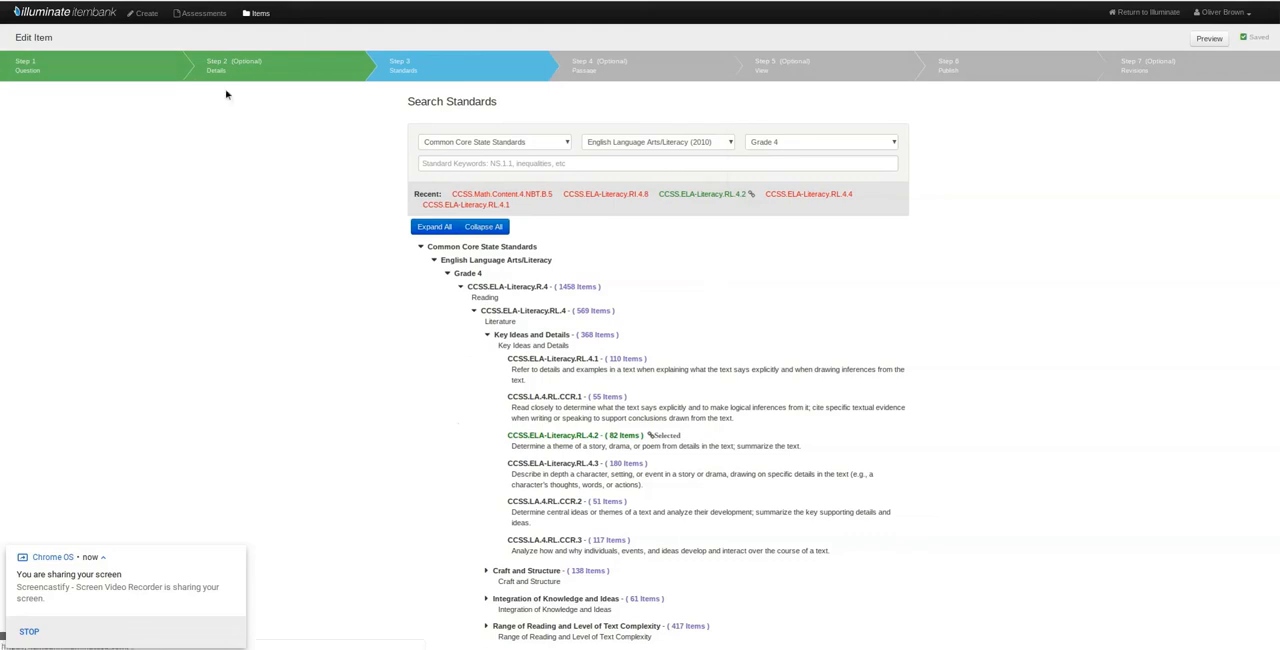
scroll(473, 418, down, 3)
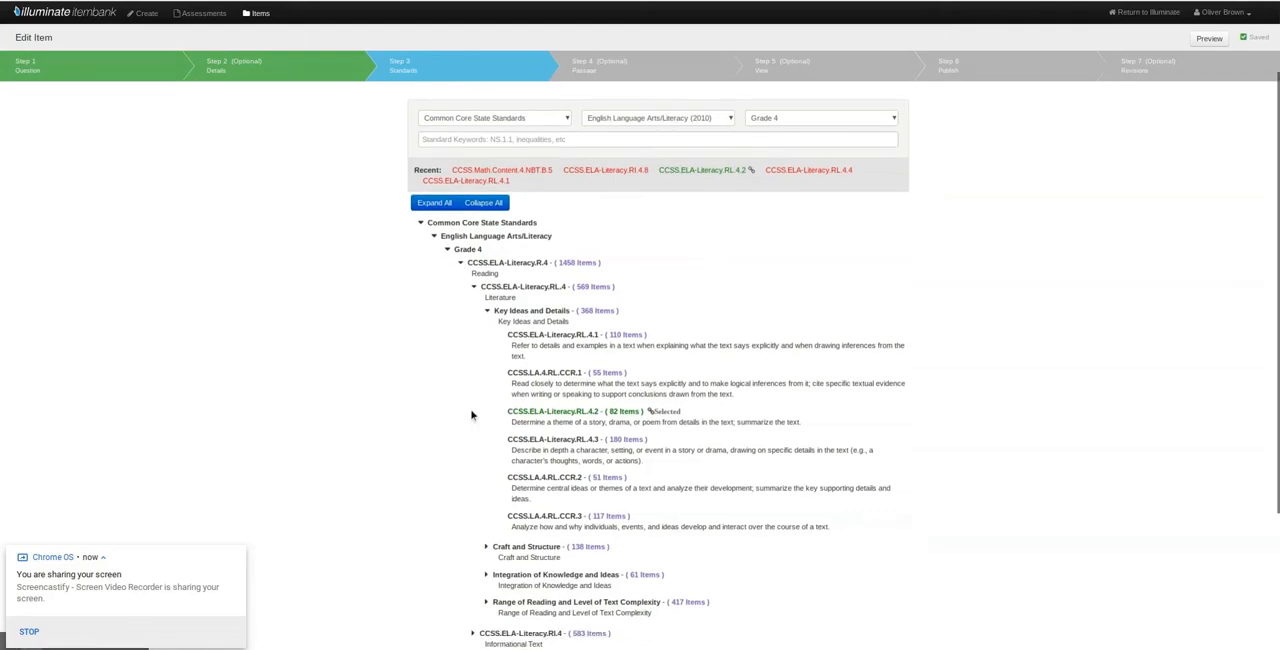
scroll(475, 420, up, 3)
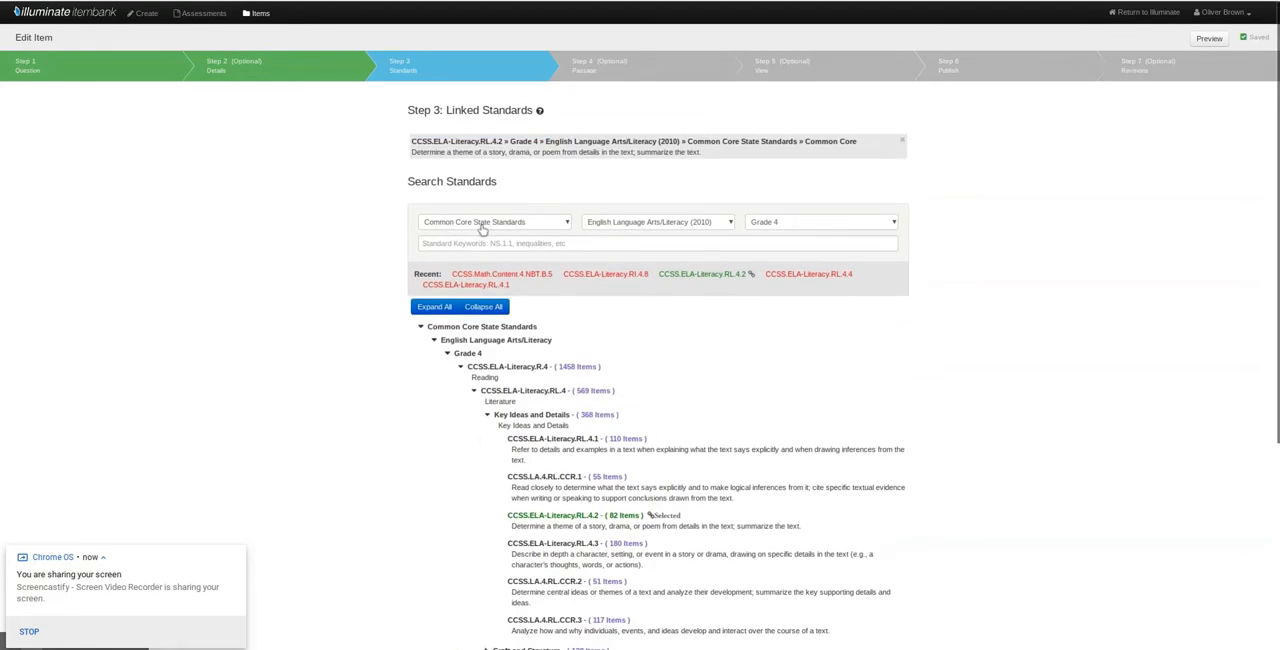
click(617, 227)
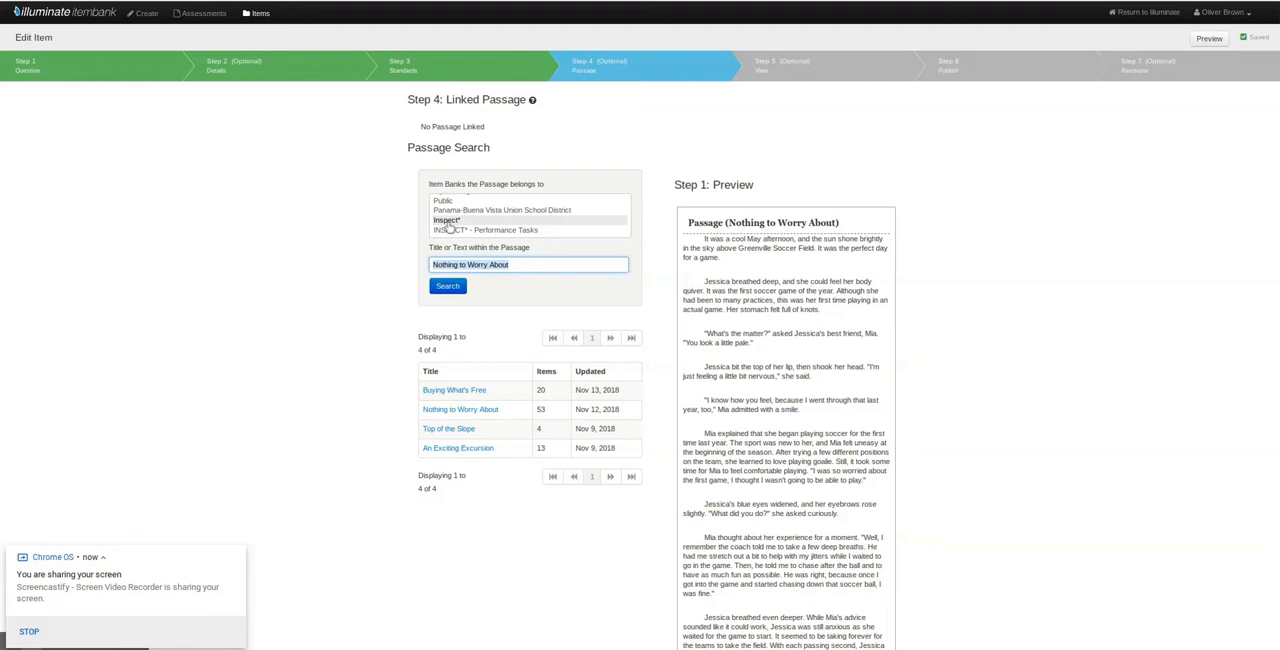
- Select the Inspect* bank in the passage search and read through the "Nothing to Worry About" preview down to the passage-linking option
click(447, 224)
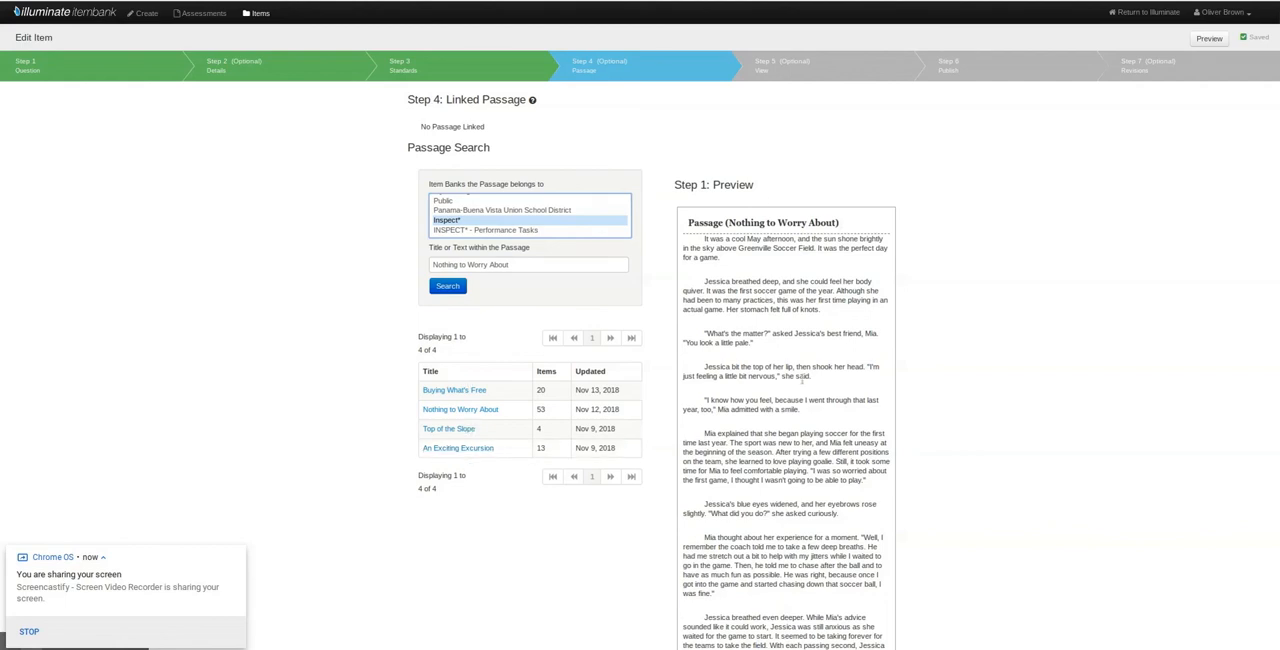
scroll(802, 380, down, 3)
scroll(704, 365, up, 3)
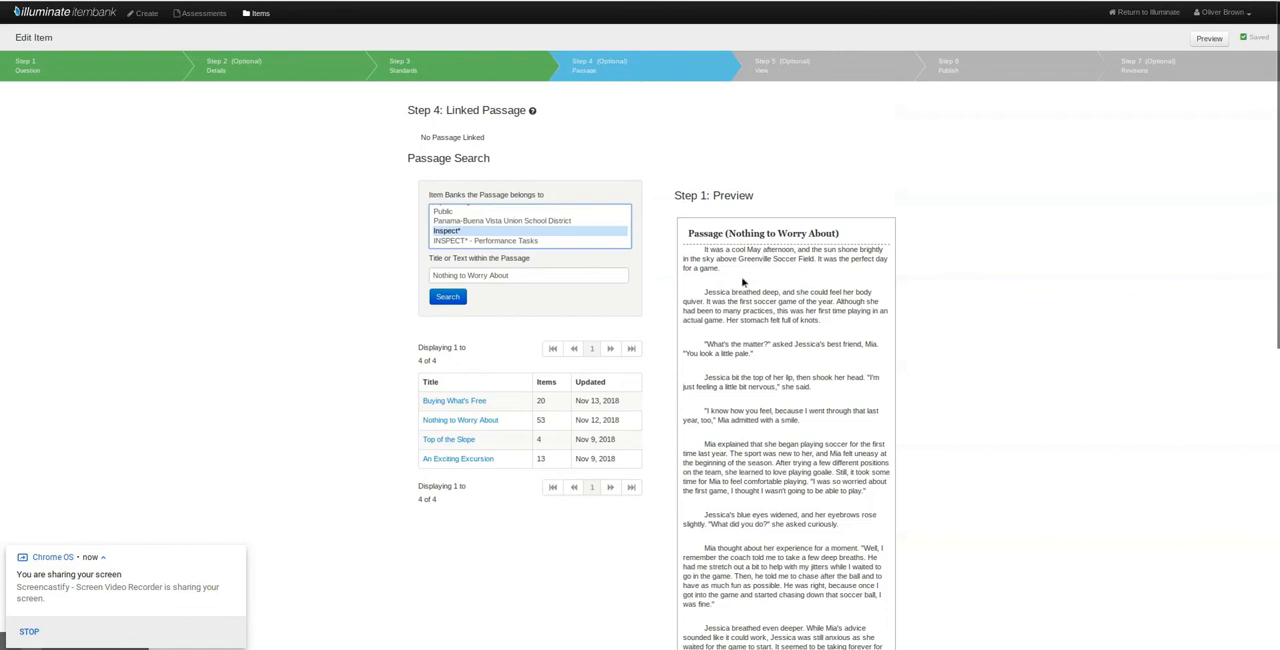
scroll(785, 413, down, 5)
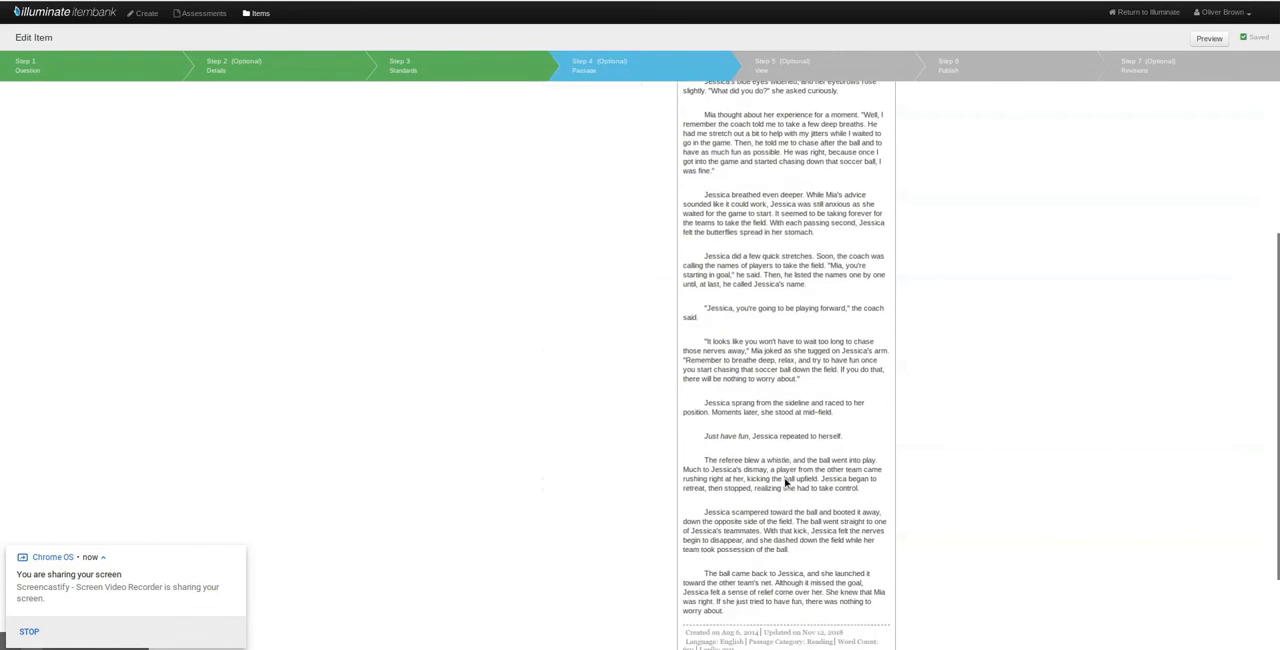
scroll(785, 478, down, 1)
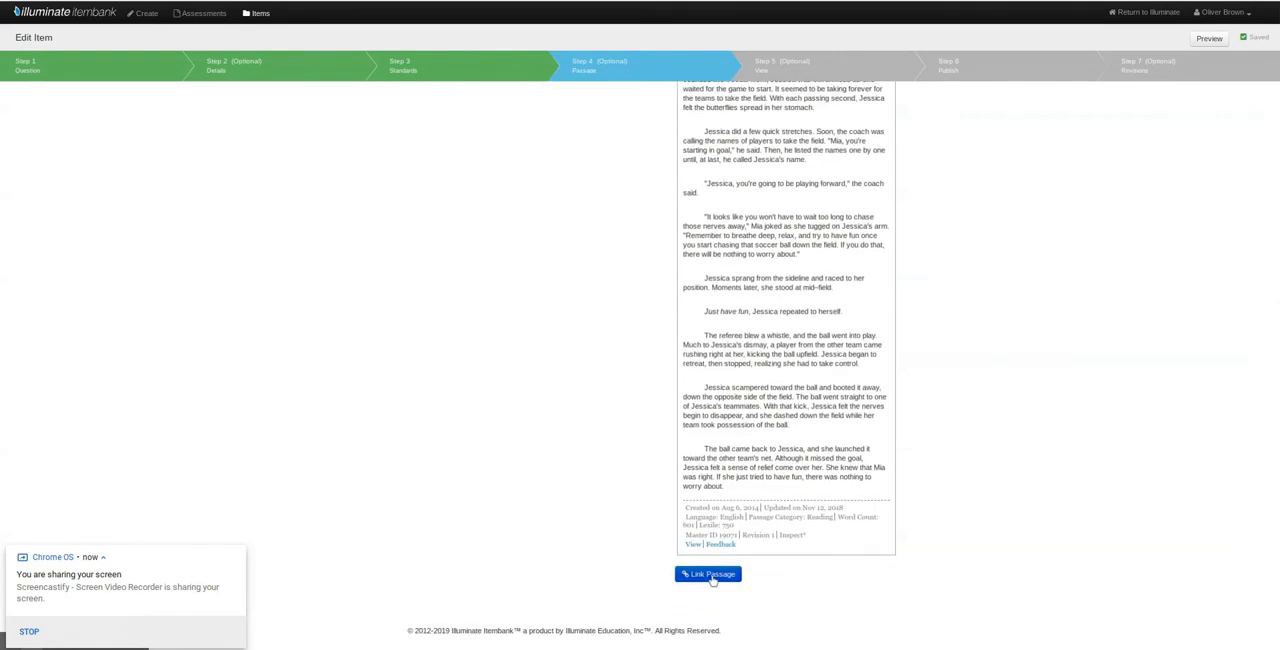
scroll(849, 458, up, 8)
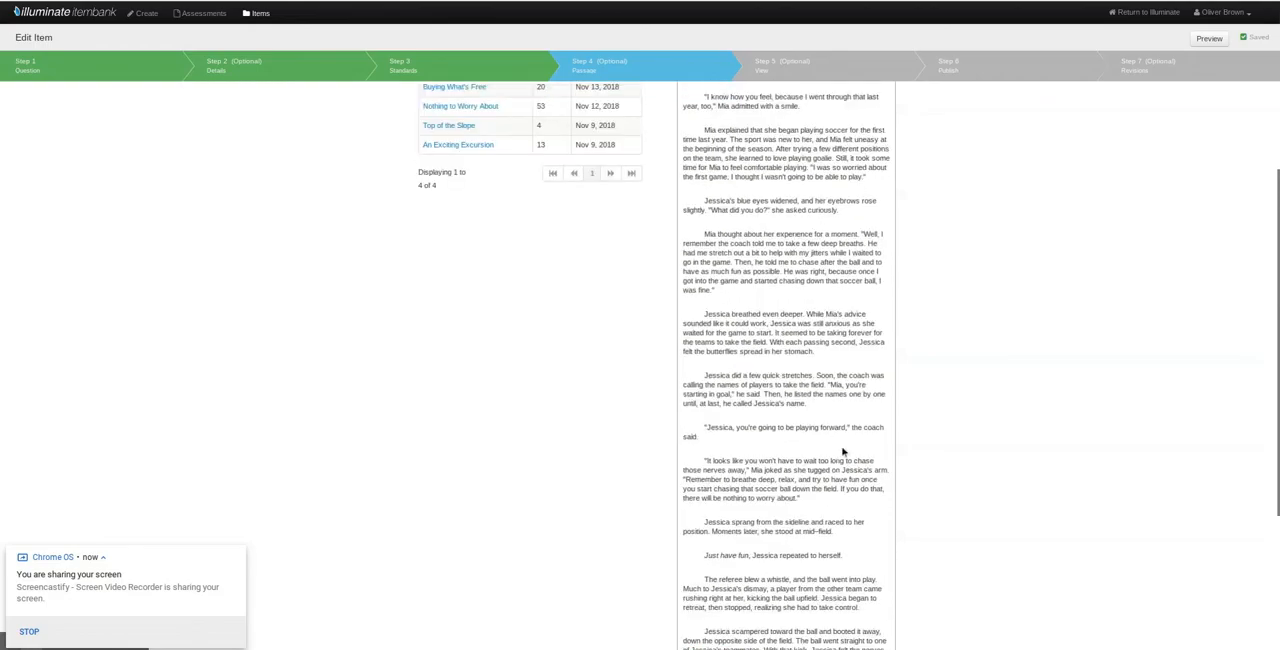